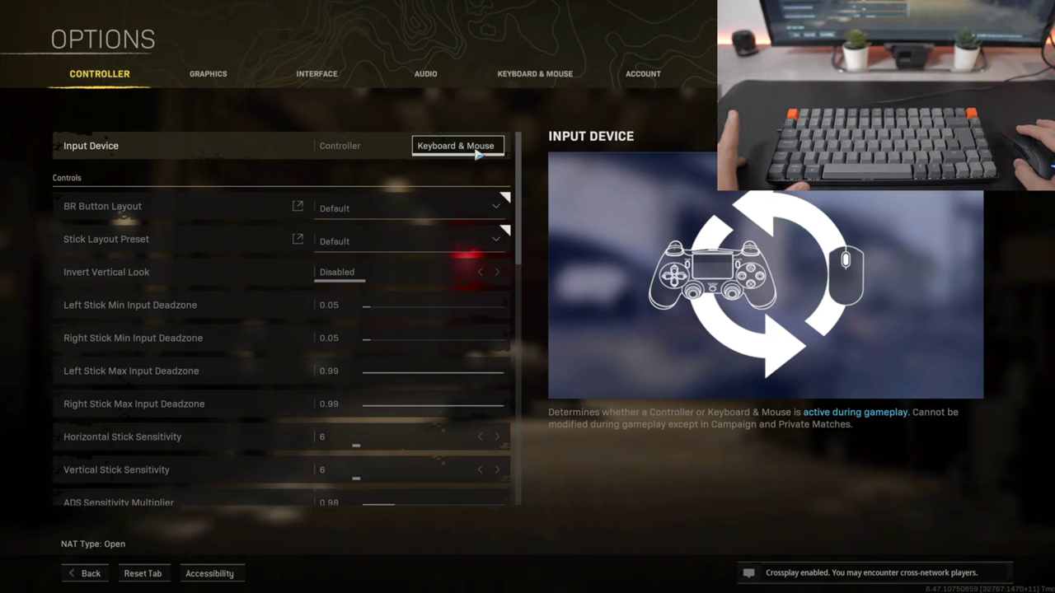
Open the keyboard and mouse settings and review the mouse tuning options, including the advanced Mouse Sensitivity and ADS Mouse Sensitivity Mode options.
left_click(543, 80)
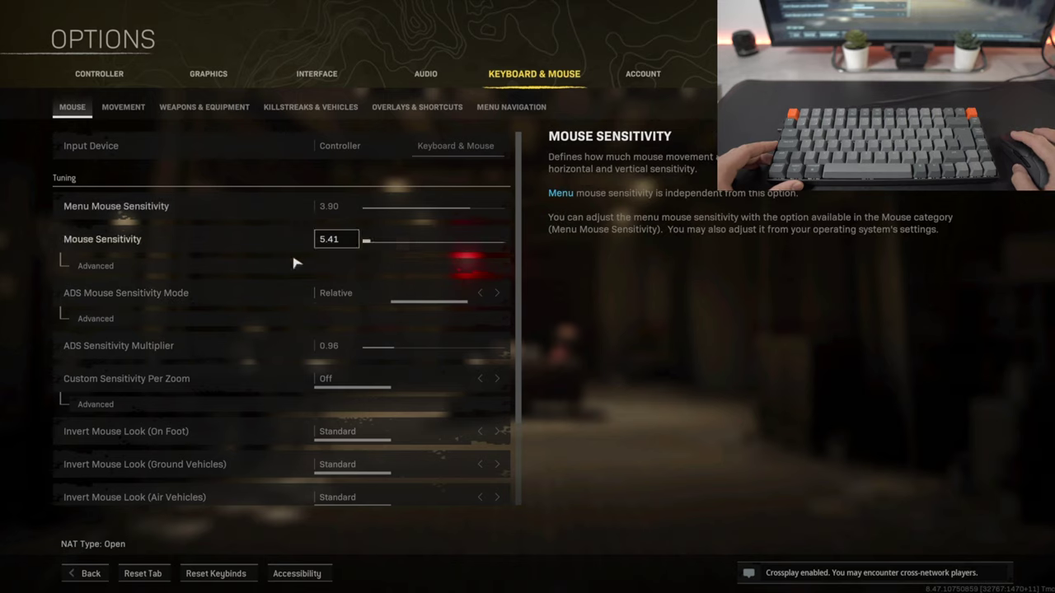
left_click(96, 272)
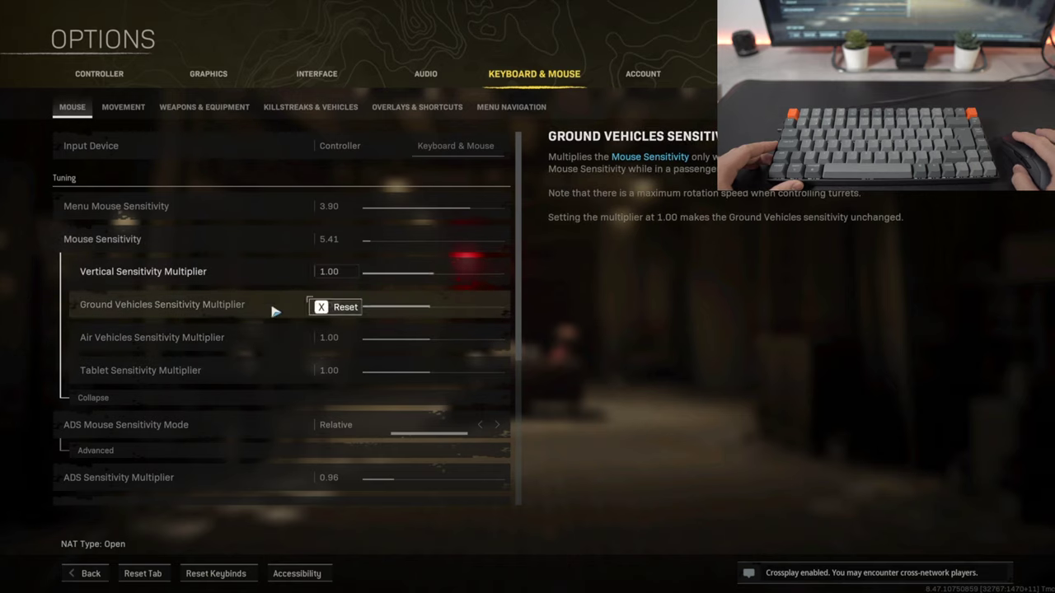
left_click(89, 398)
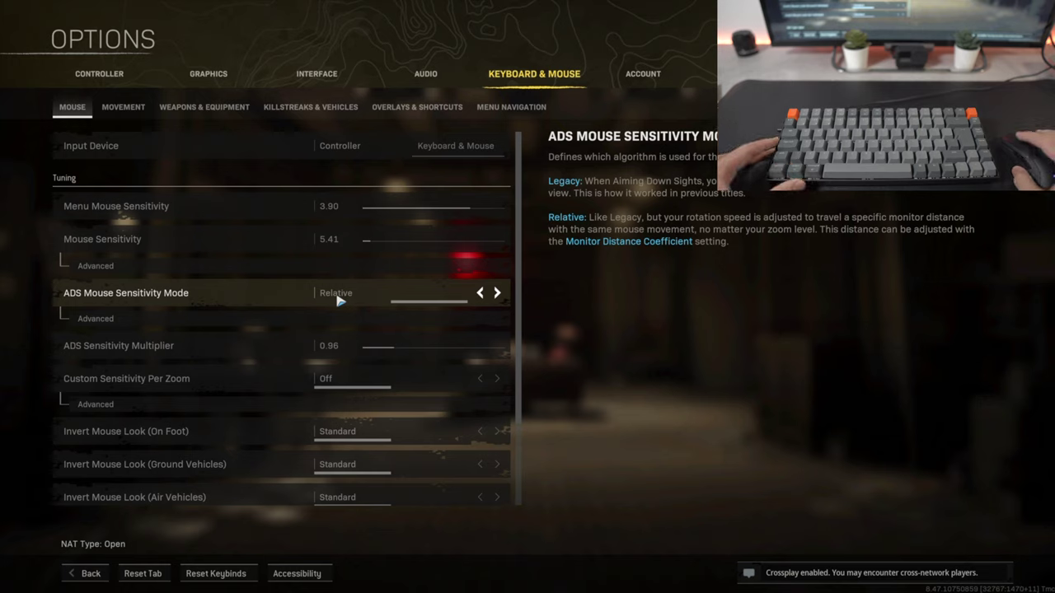
left_click(94, 318)
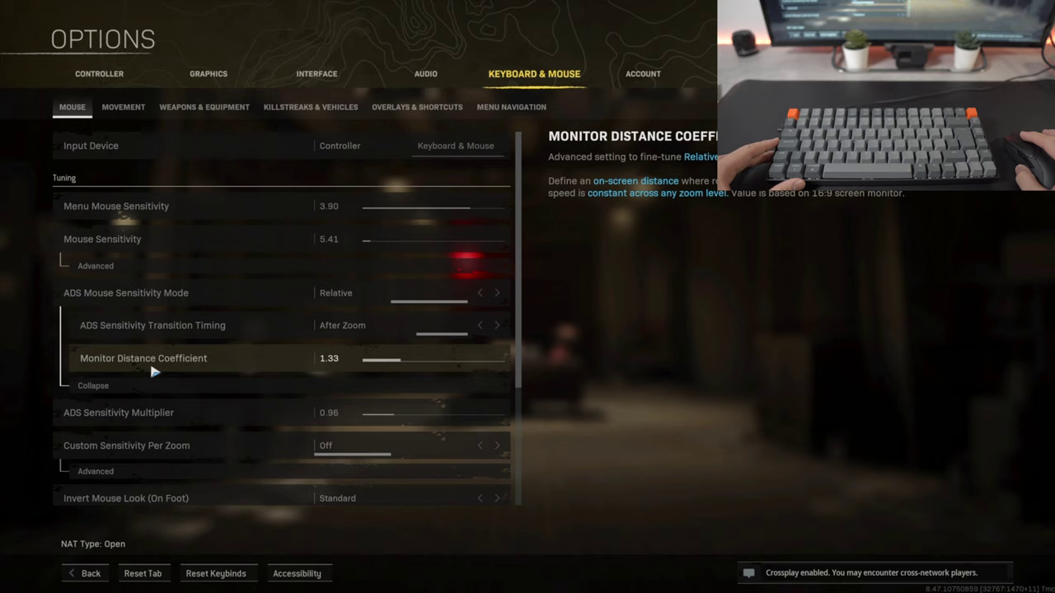
scroll(206, 362, "down", 4)
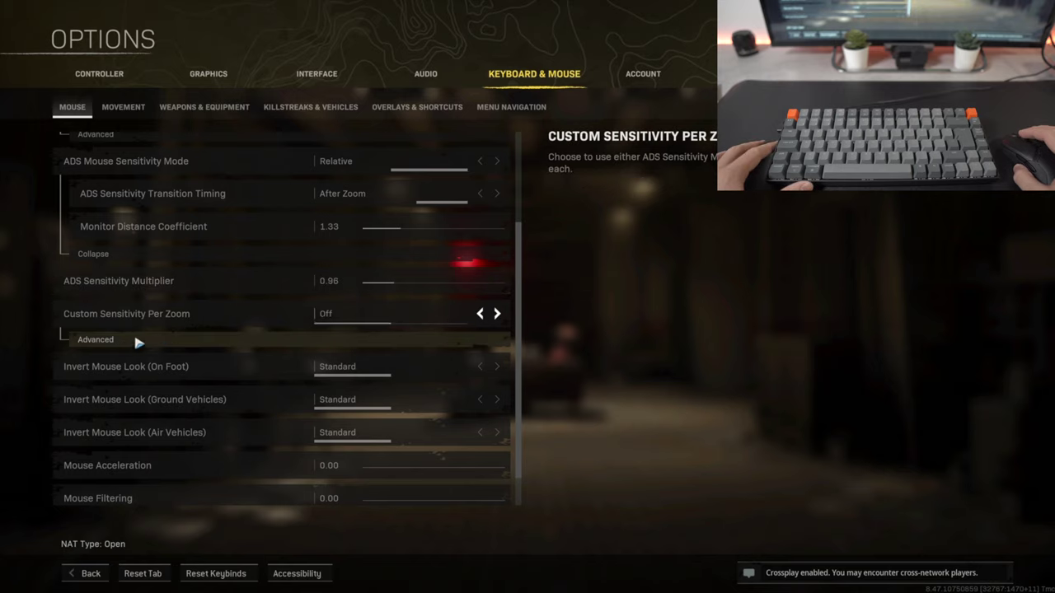
scroll(206, 330, "down", 1)
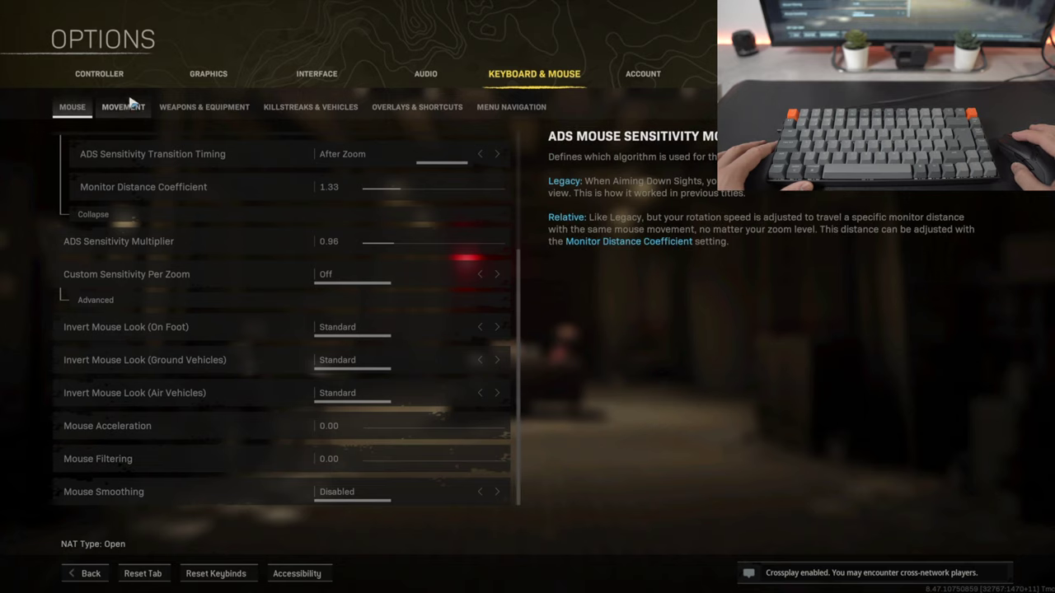
In the movement settings, switch Slide Behavior to Hold and back to Tap, and set Walk Speed to 45% of normal speed.
left_click(108, 118)
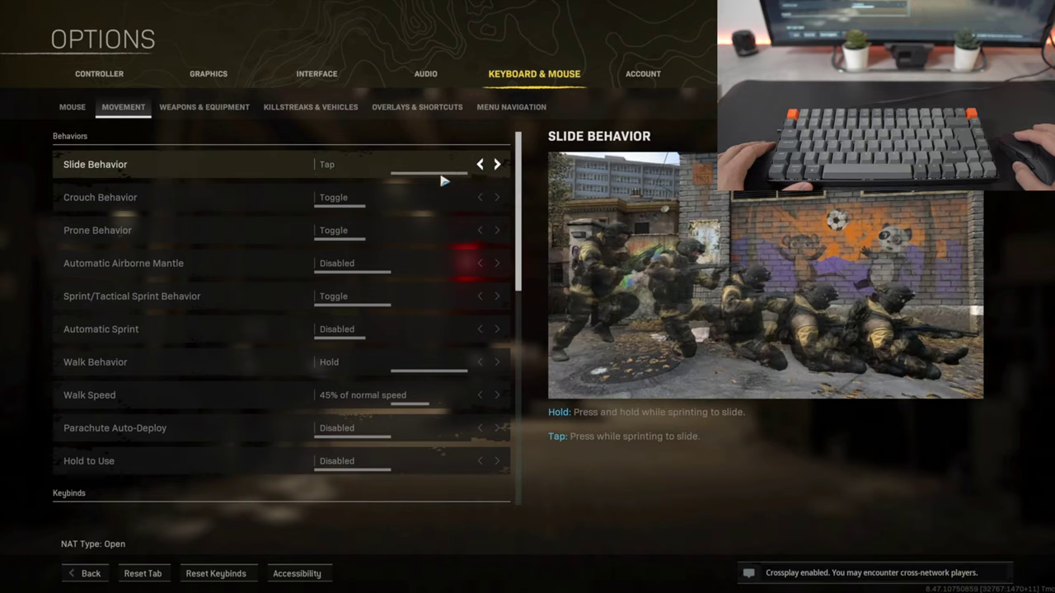
left_click(481, 164)
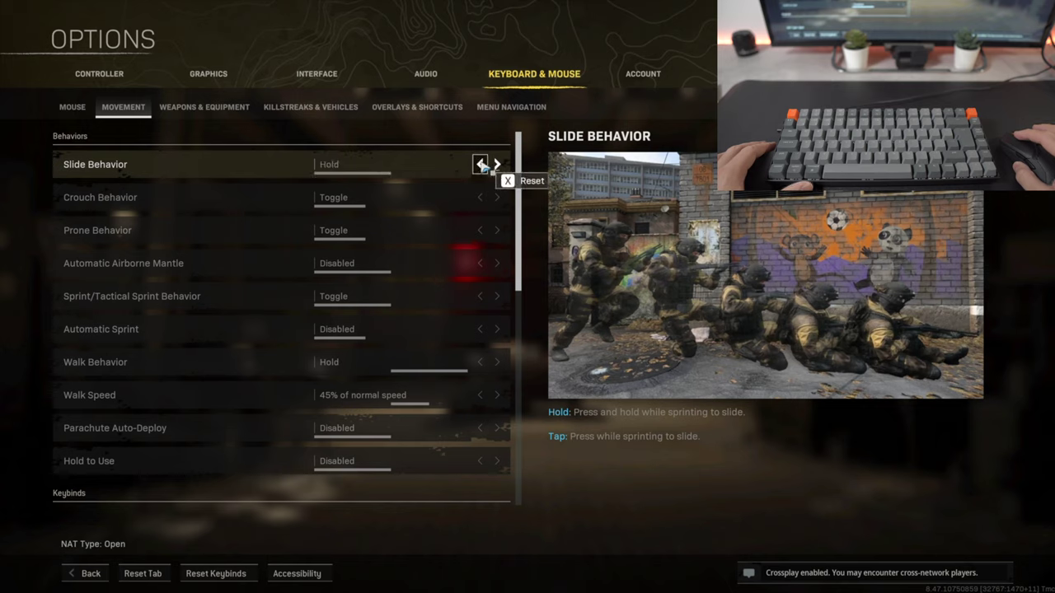
left_click(496, 164)
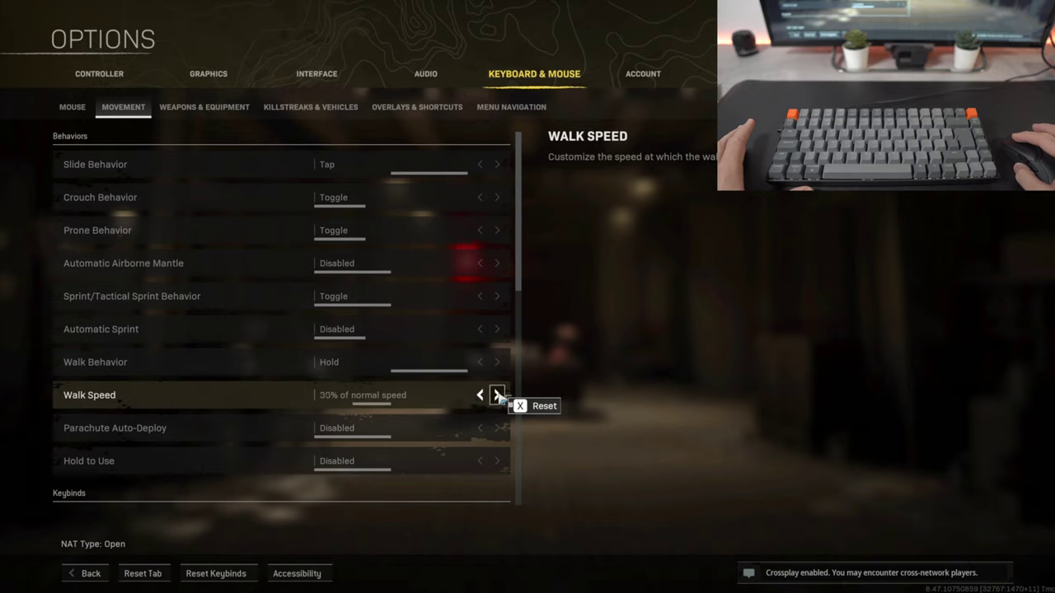
left_click(498, 396)
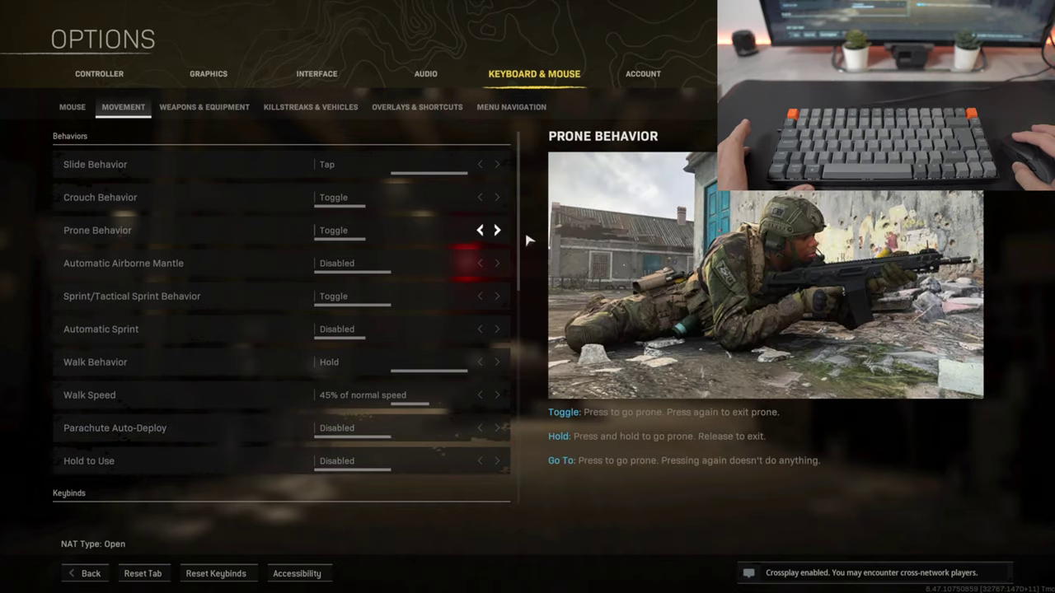
Review the movement keybinds, including the advanced ones under Change Stance/Slide and Sprint/Tactical Sprint/Steady Aim.
left_click_drag(521, 243, 506, 342)
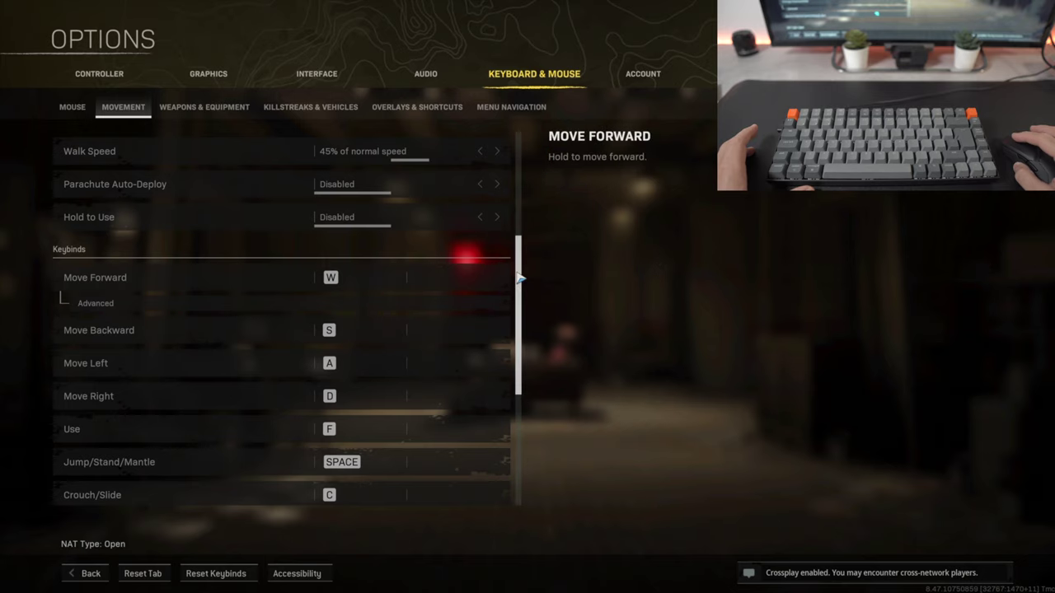
left_click_drag(520, 279, 527, 325)
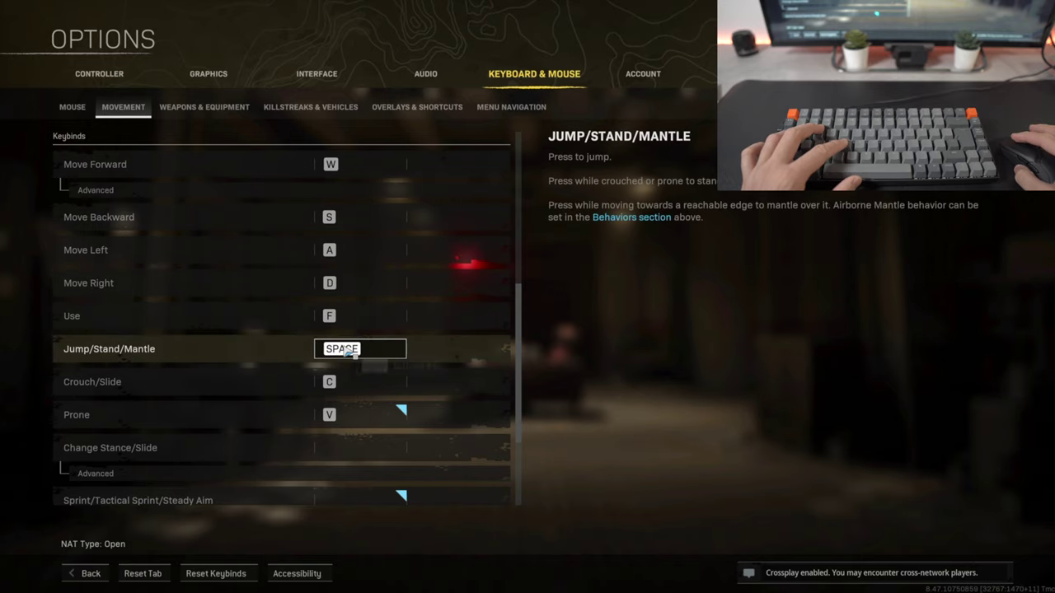
scroll(354, 346, "down", 1)
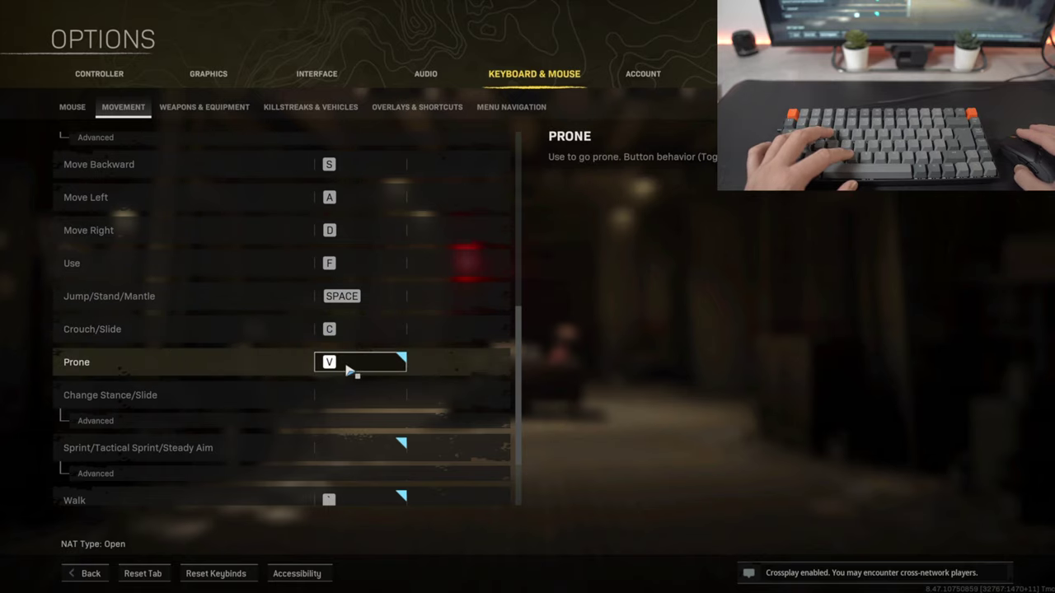
scroll(349, 376, "down", 1)
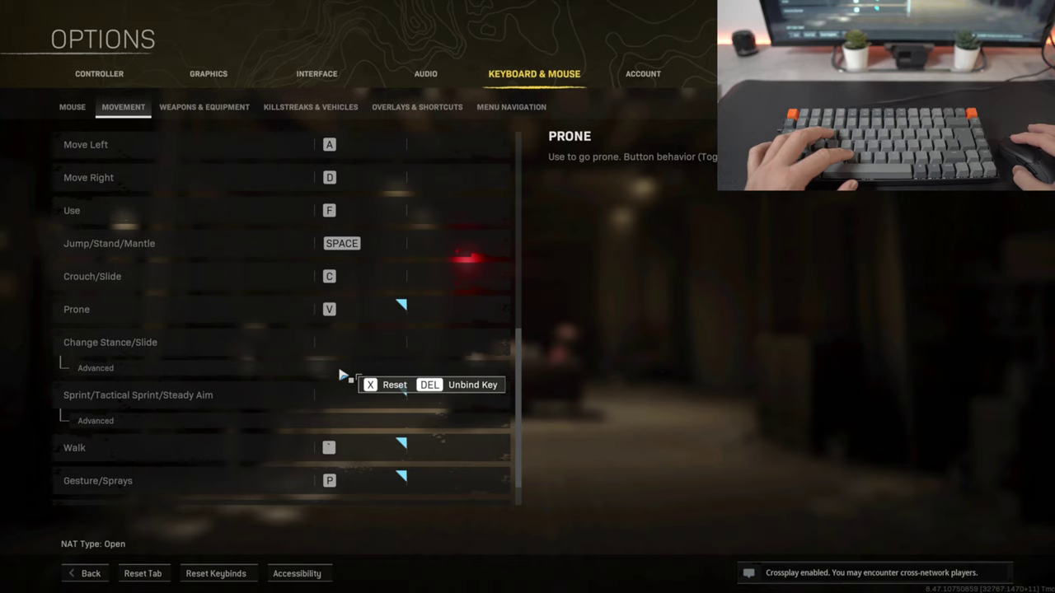
left_click(123, 371)
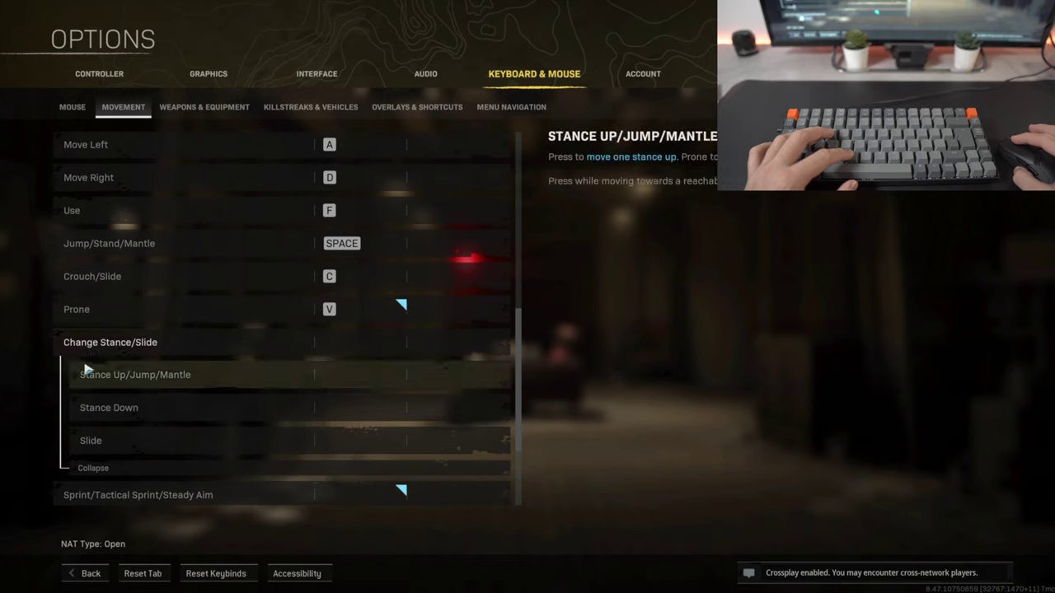
left_click(99, 493)
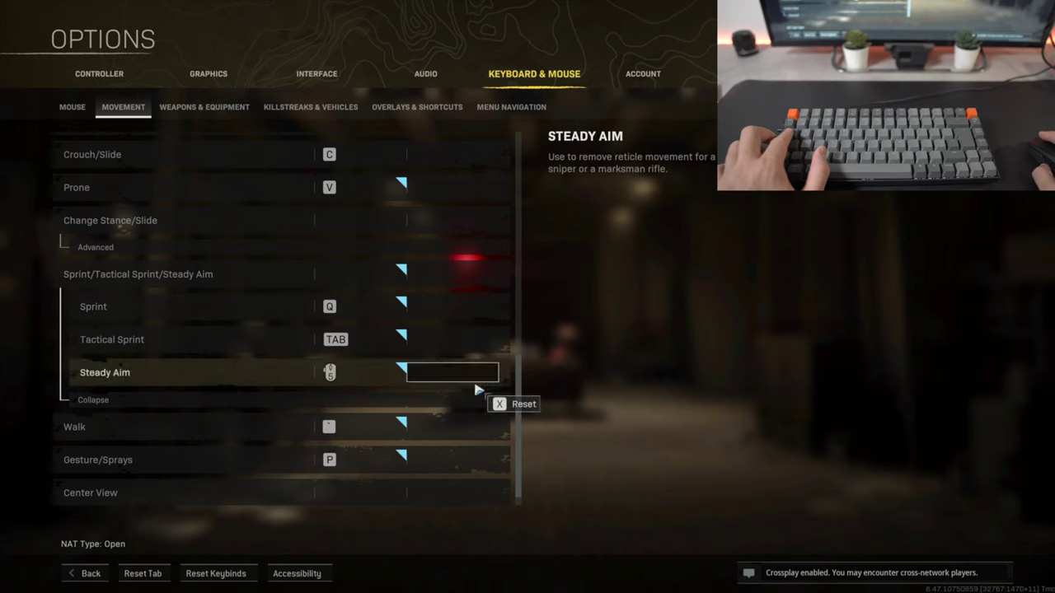
scroll(353, 440, "down", 1)
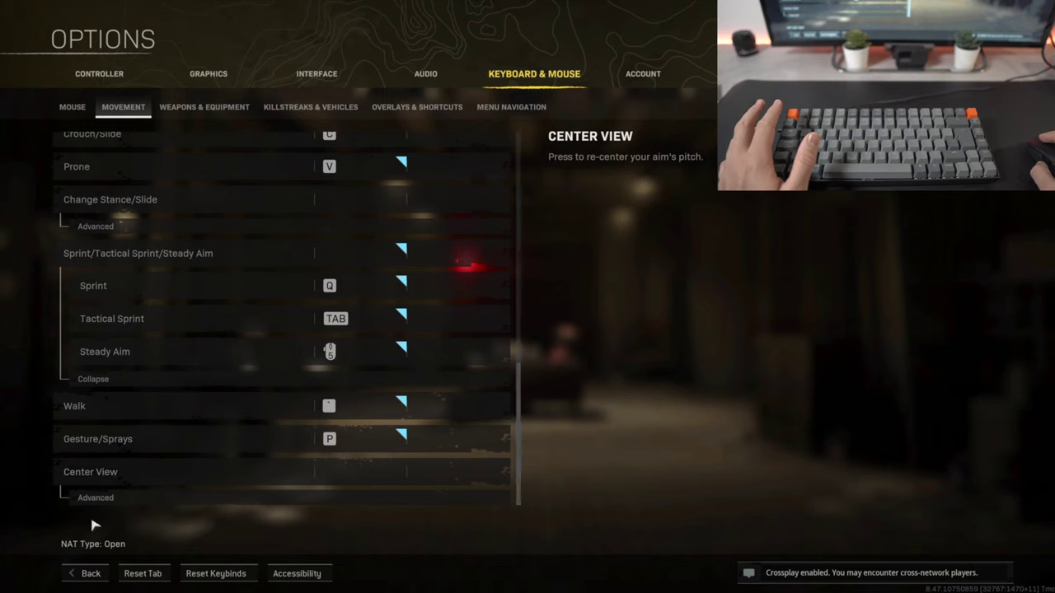
scroll(164, 329, "up", 10)
In the weapons and equipment settings, switch Armor Plate Behavior to Apply One and back to Apply All.
left_click(191, 107)
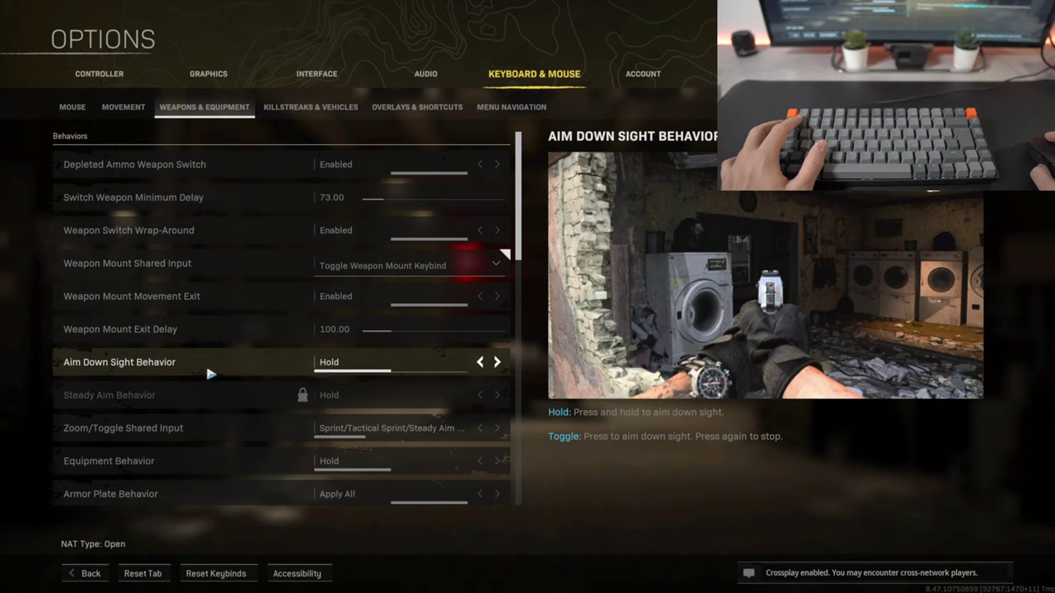
scroll(206, 362, "down", 1)
scroll(175, 375, "down", 1)
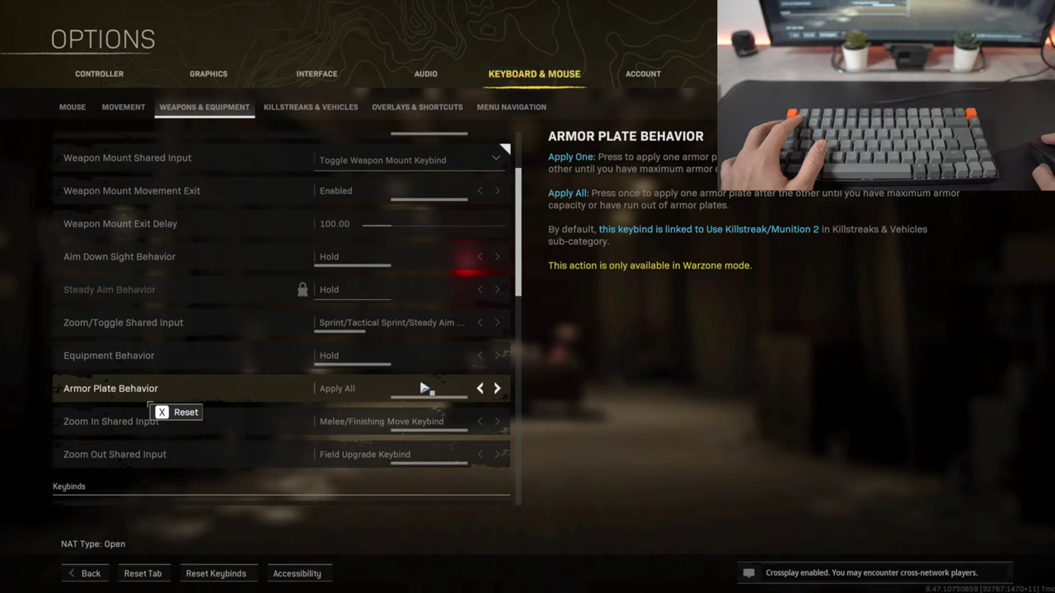
left_click(481, 390)
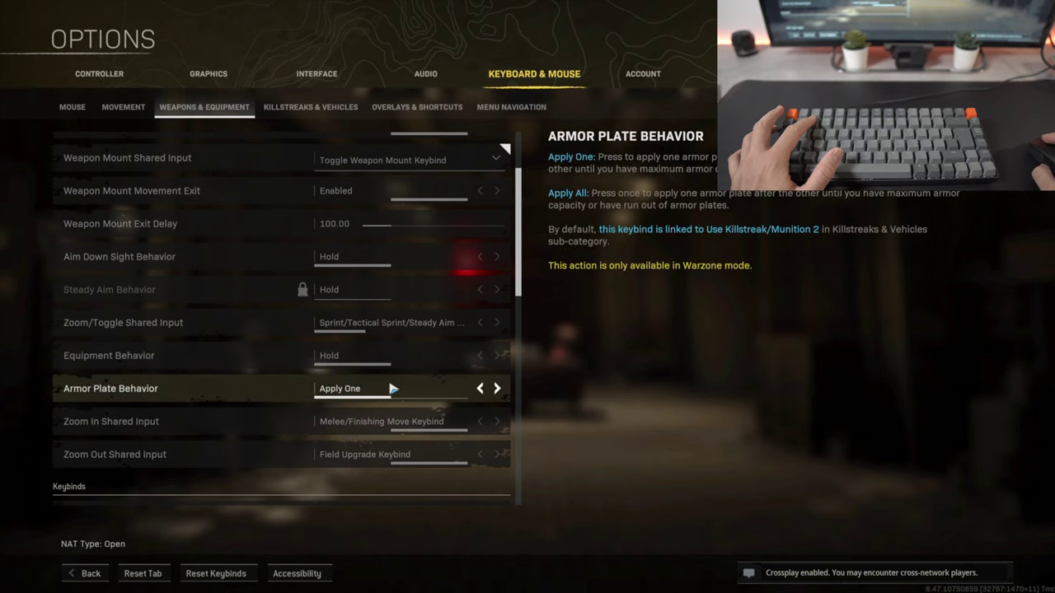
left_click(497, 389)
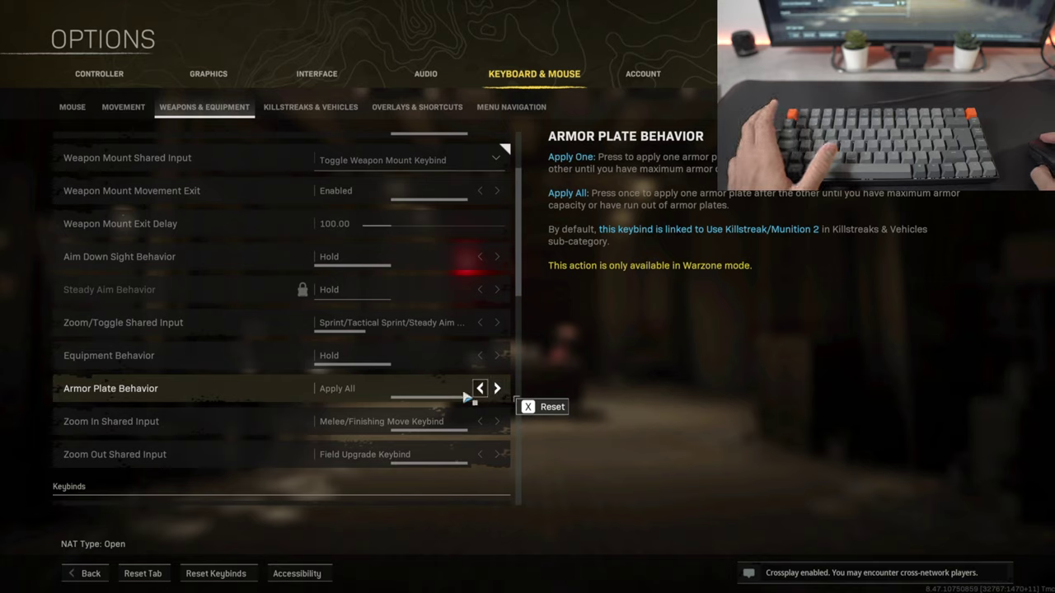
Review the weapon keybinds from Fire Weapon to Next Weapon, including the advanced options under Aim Down Sight.
scroll(279, 338, "down", 1)
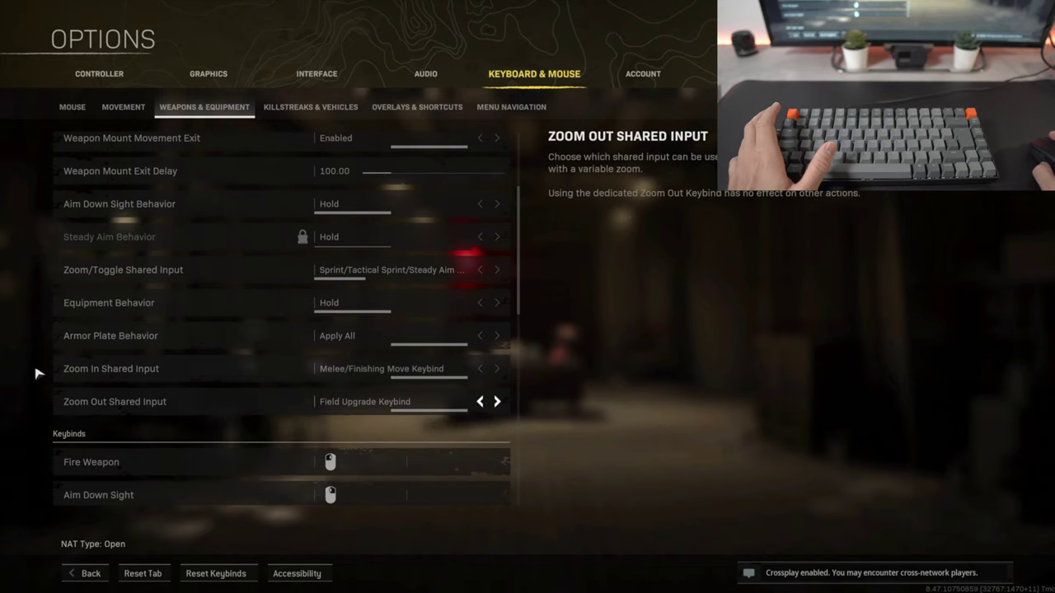
scroll(287, 417, "down", 4)
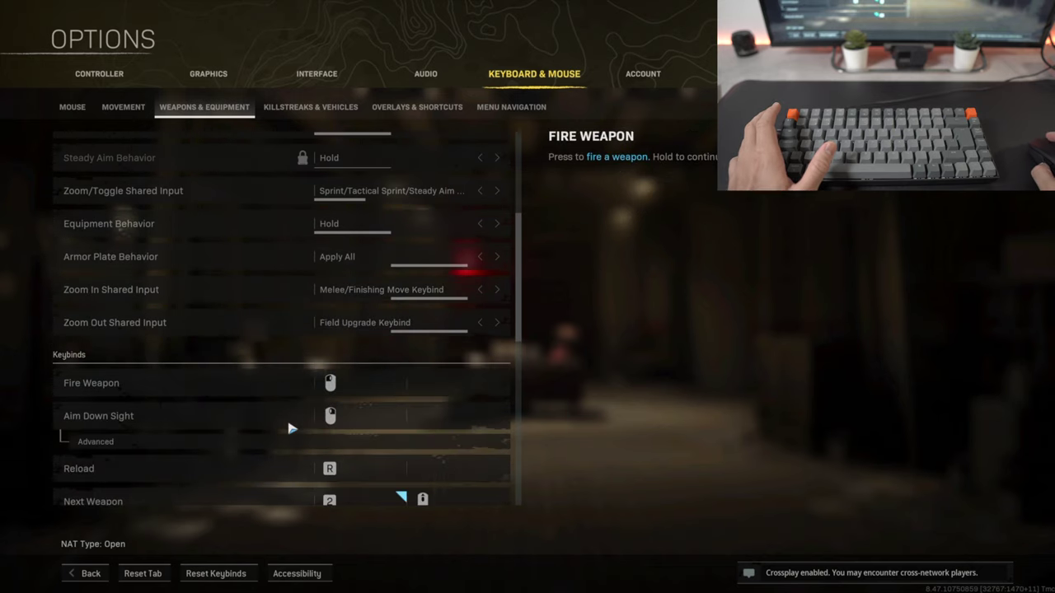
scroll(291, 421, "down", 1)
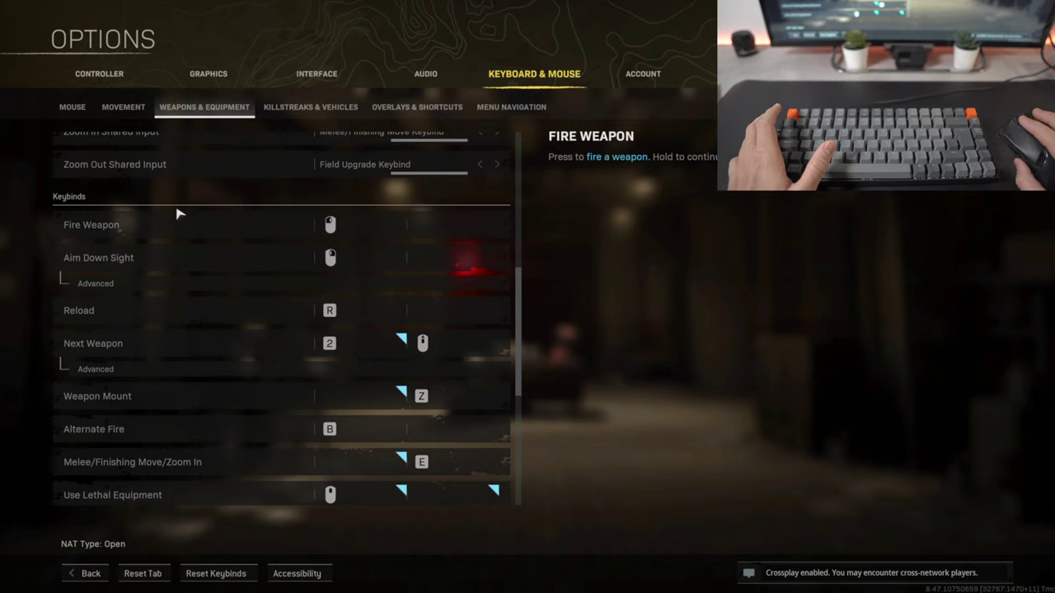
left_click(110, 284)
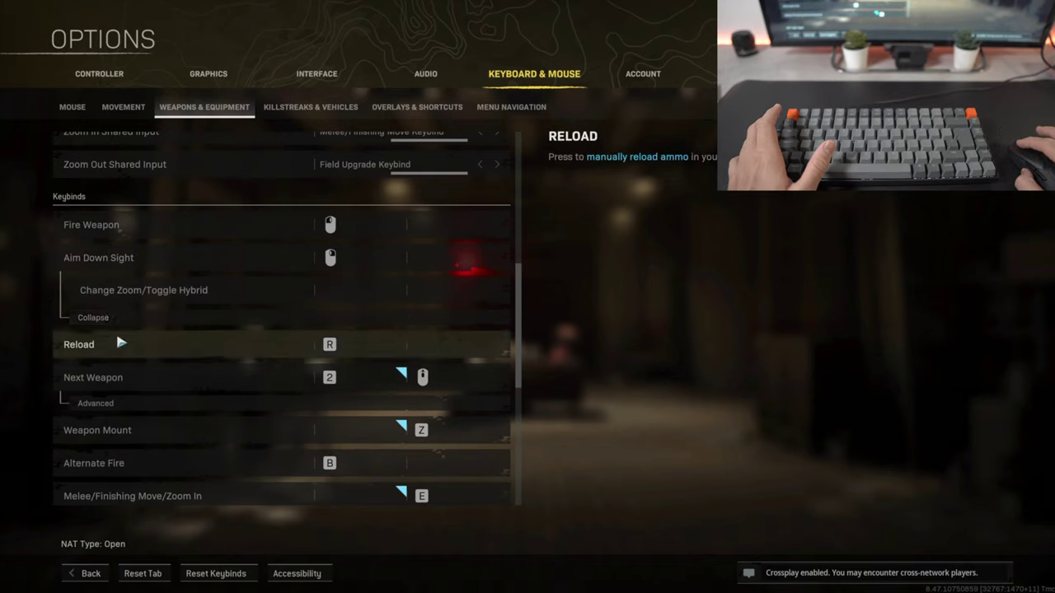
left_click(112, 311)
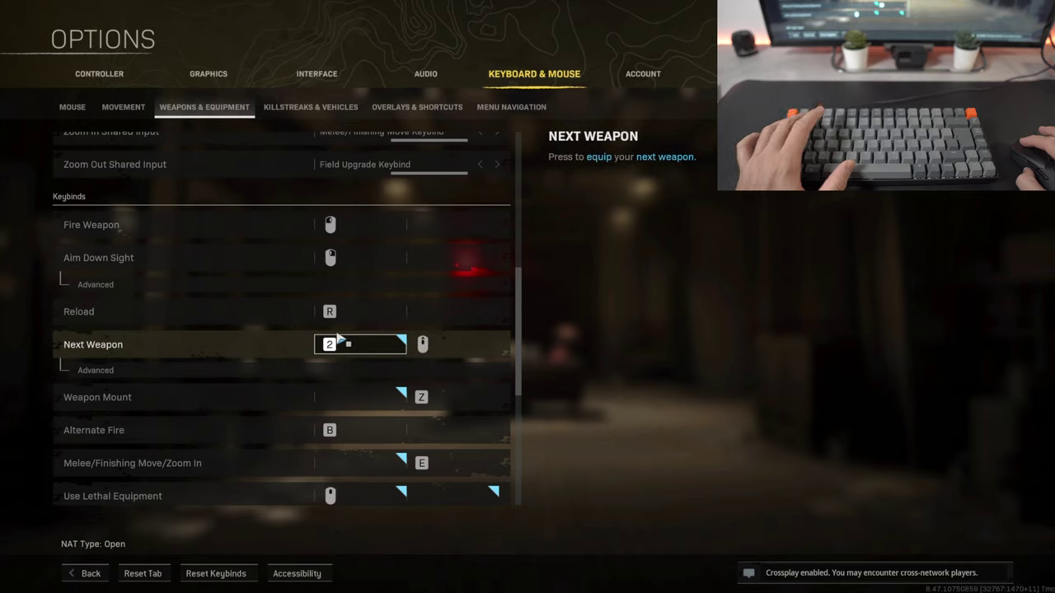
key("2")
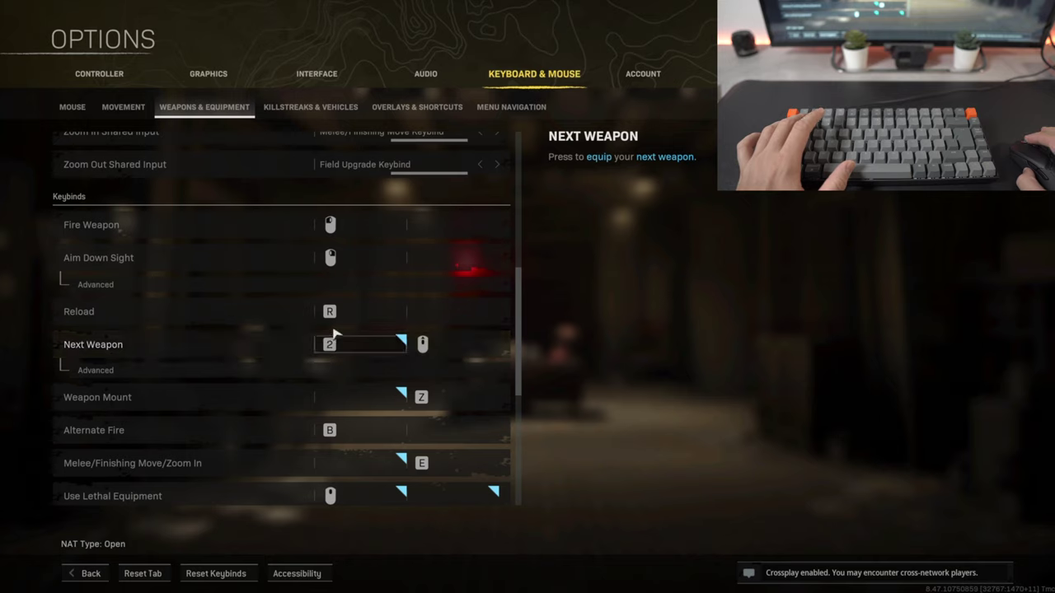
Examine the remaining weapon and equipment keybinds, from Weapon Mount through lethal and tactical equipment, armor plate and field upgrade to Change to Loadout 1.
scroll(360, 366, "down", 2)
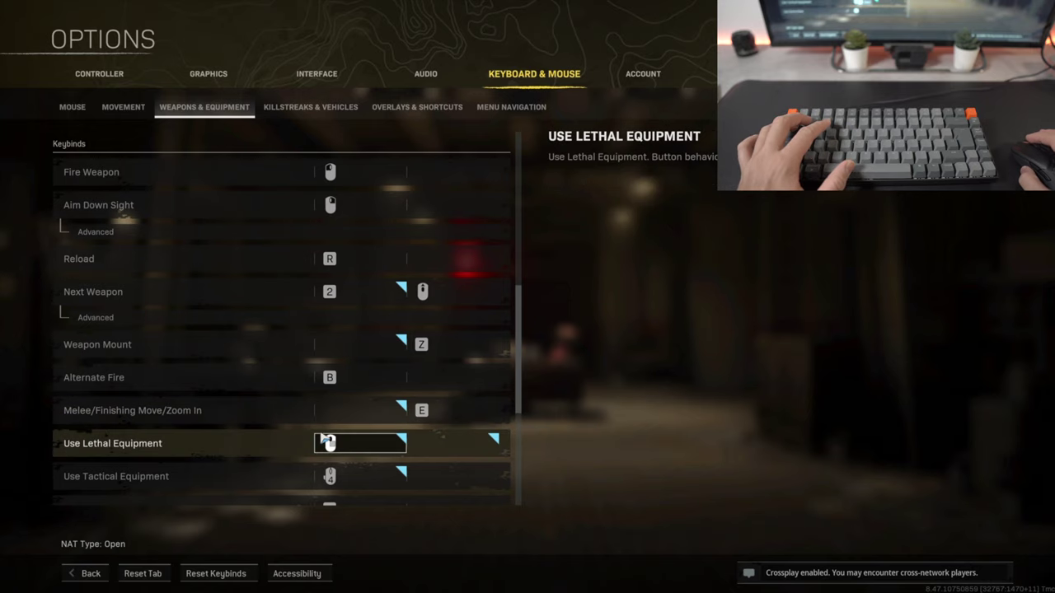
scroll(330, 437, "down", 1)
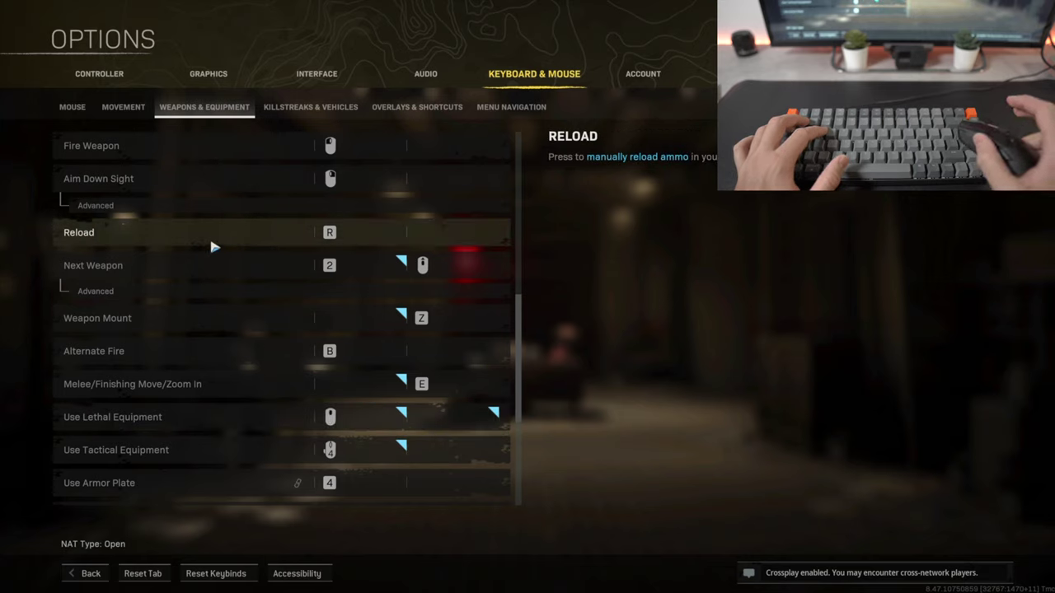
scroll(236, 408, "down", 2)
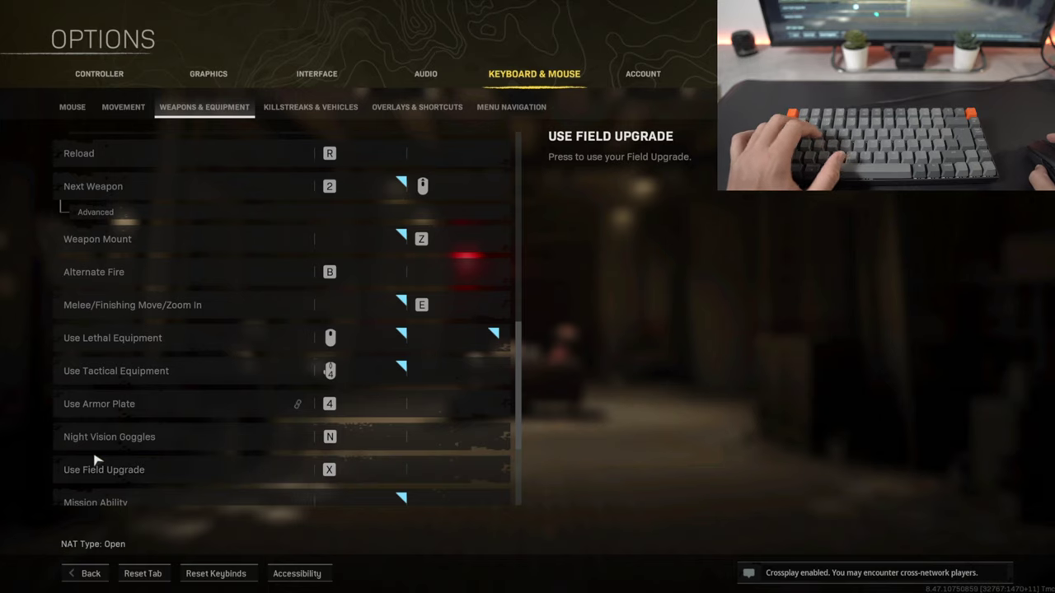
scroll(173, 375, "down", 3)
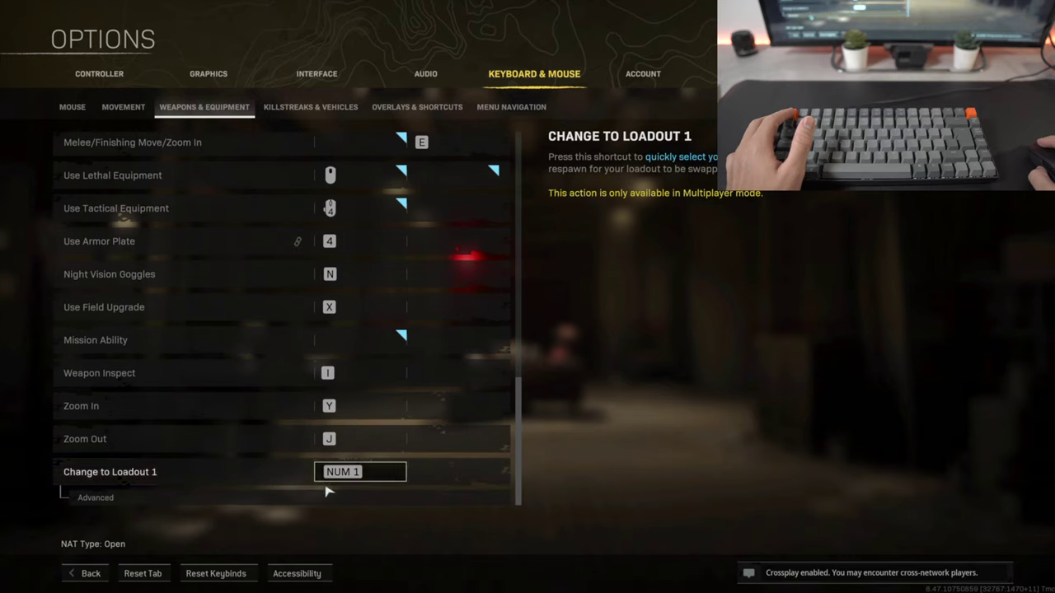
left_click(157, 495)
scroll(169, 384, "up", 4)
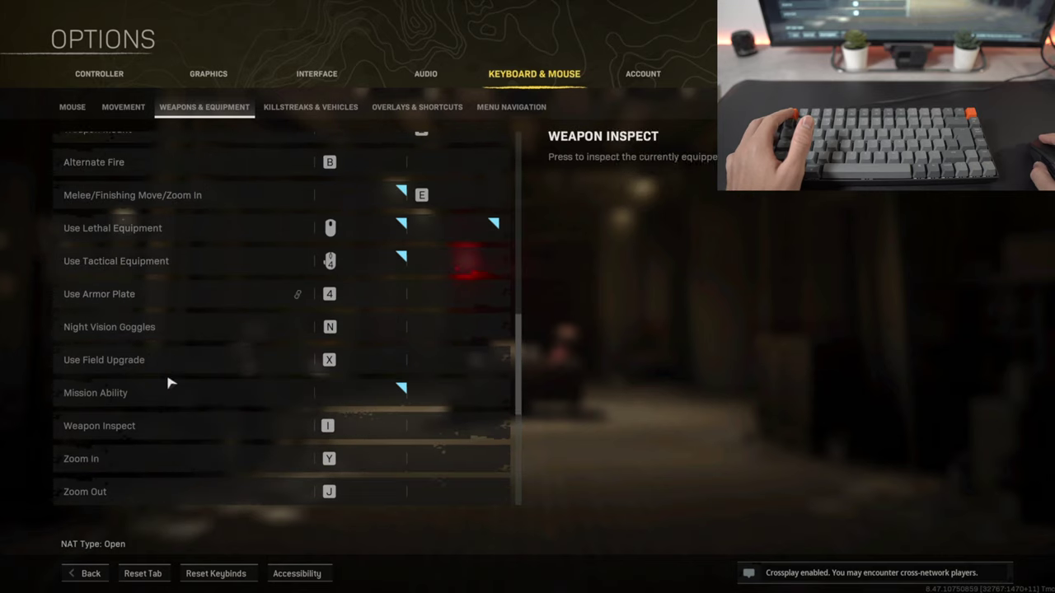
Review the killstreak and ground vehicle keybinds, from Use Killstreak/Munition 1 through Toggle War Track.
left_click(307, 112)
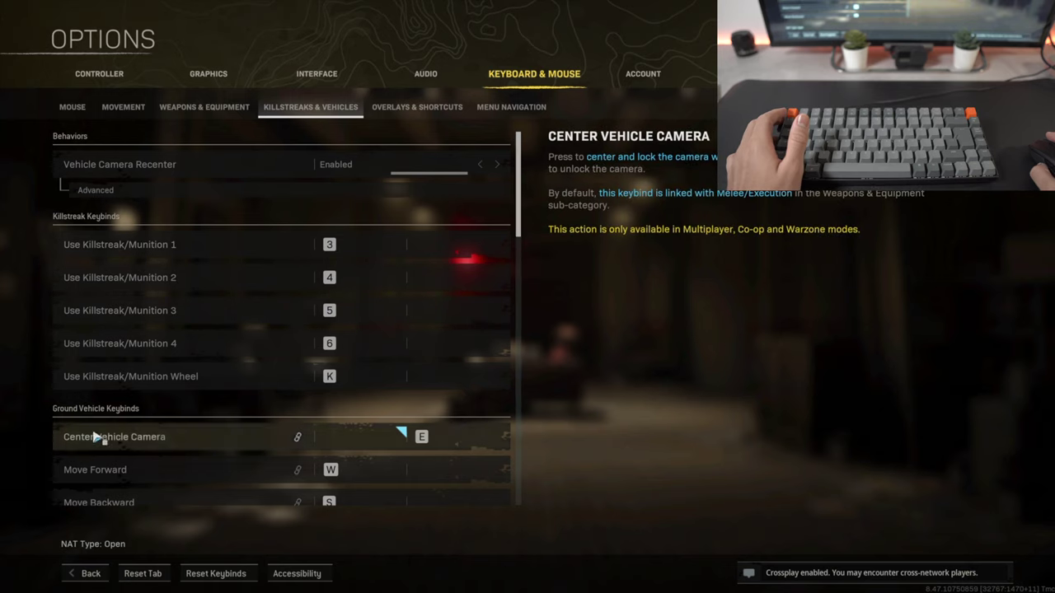
scroll(394, 374, "down", 5)
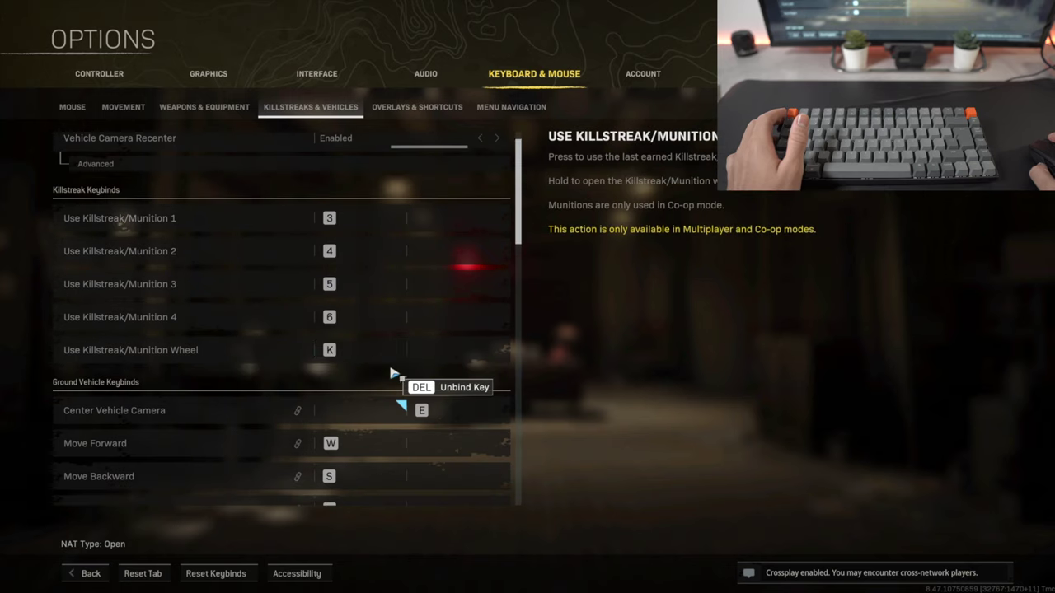
scroll(393, 374, "down", 2)
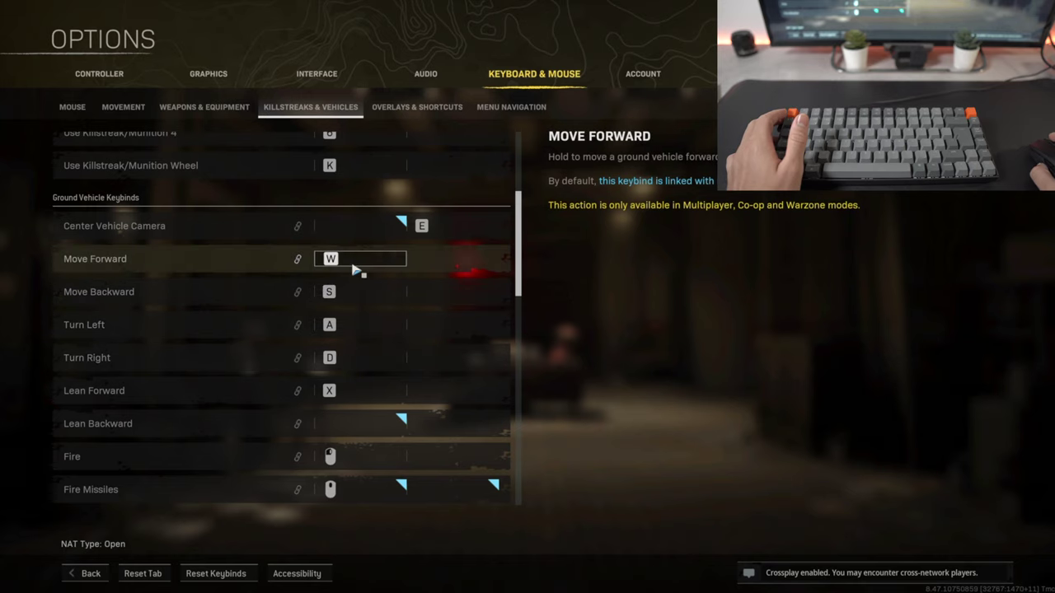
scroll(356, 385, "down", 1)
scroll(356, 385, "down", 2)
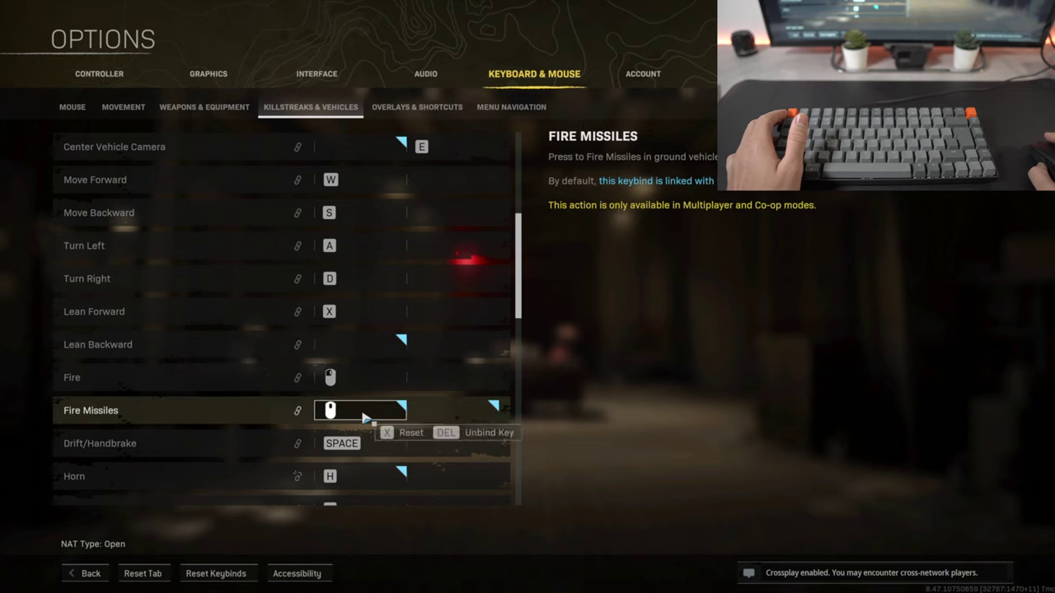
scroll(348, 409, "down", 2)
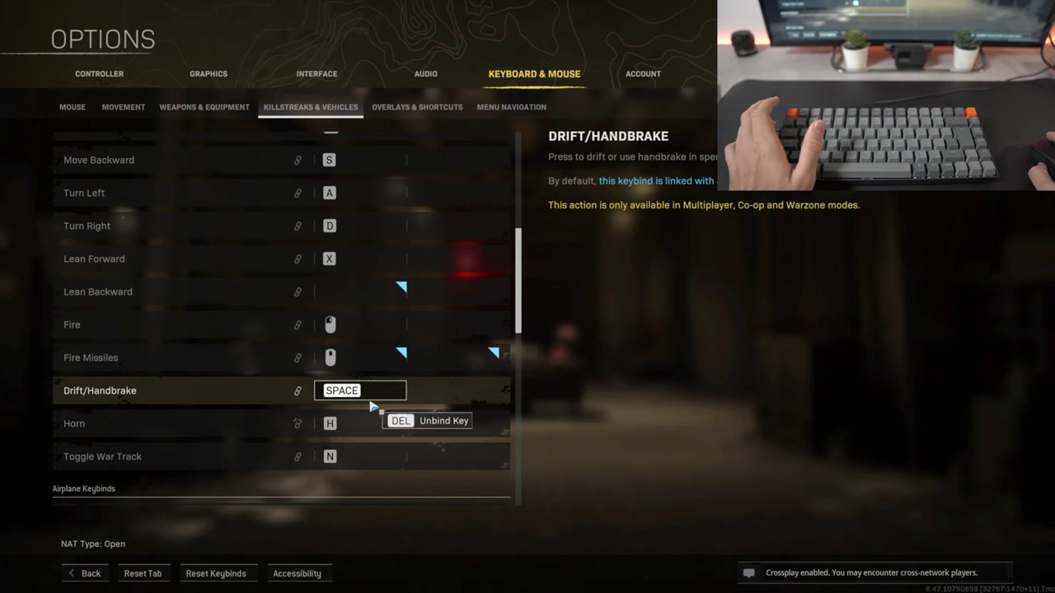
scroll(368, 396, "down", 2)
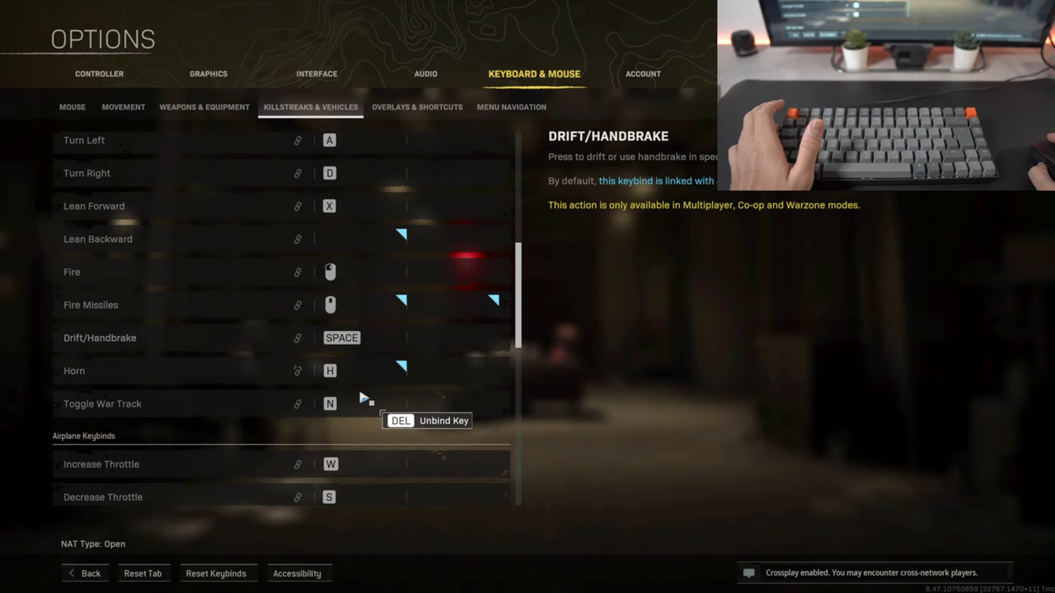
Examine the airplane keybinds from Increase Throttle to Toggle Advanced Controls and the helicopter keybinds from Move Forward to Toggle War Track.
scroll(365, 400, "down", 1)
scroll(368, 378, "down", 3)
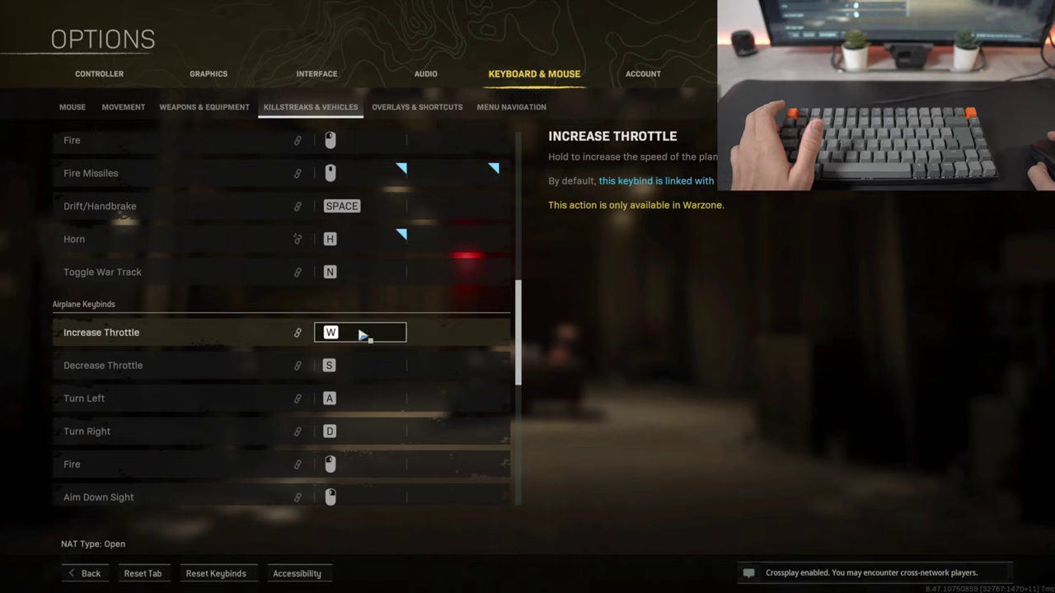
scroll(369, 346, "down", 1)
scroll(376, 372, "down", 1)
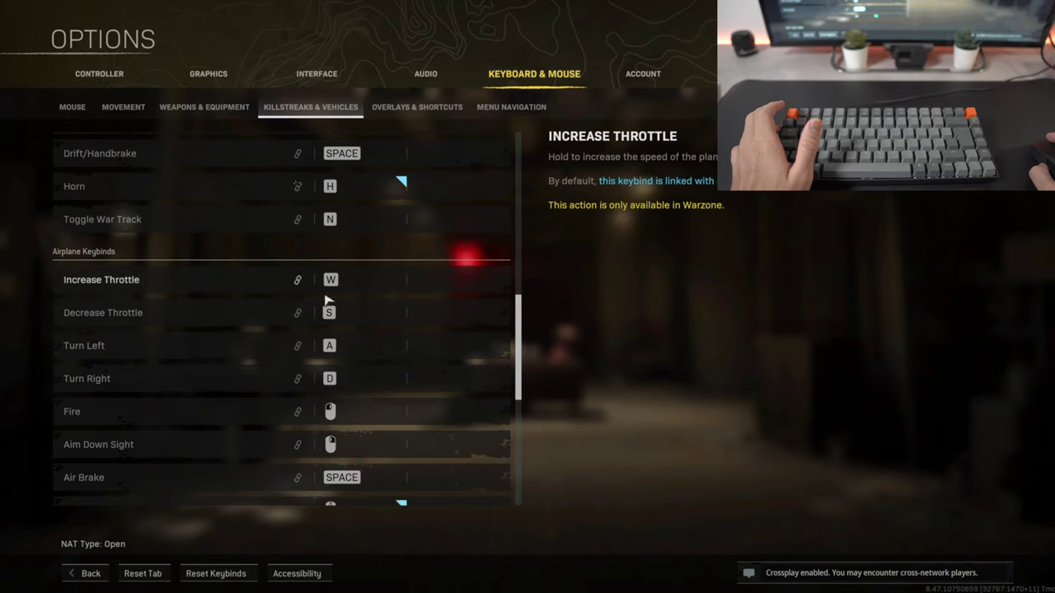
scroll(412, 445, "down", 4)
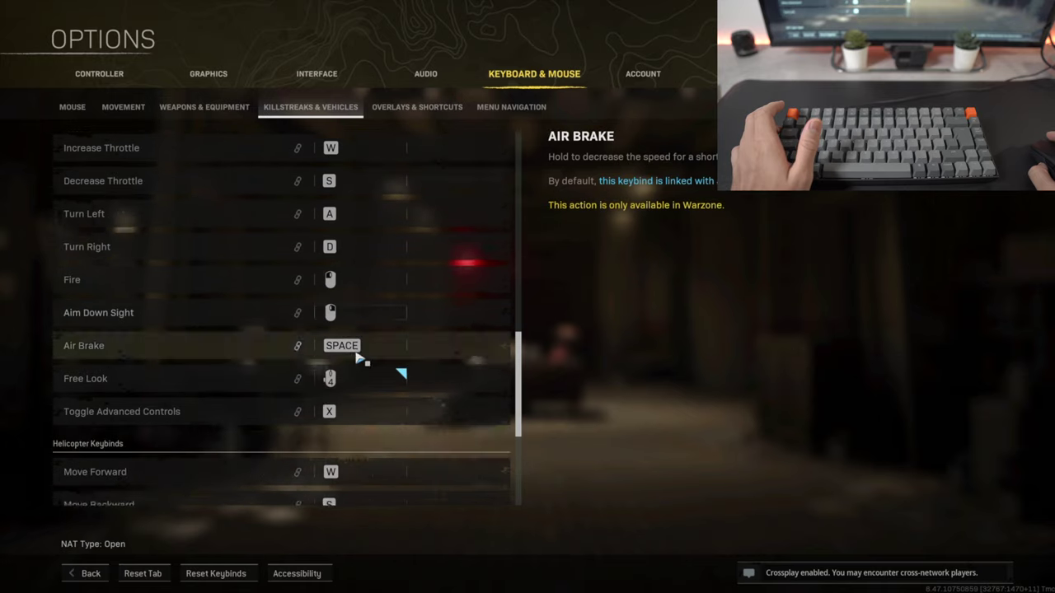
scroll(363, 358, "down", 5)
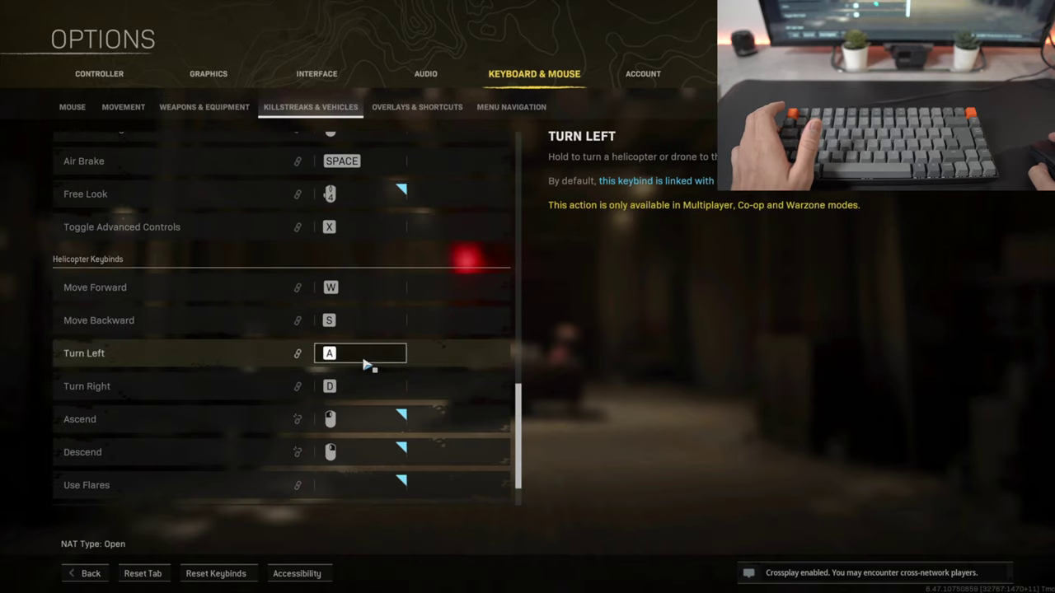
scroll(364, 364, "down", 2)
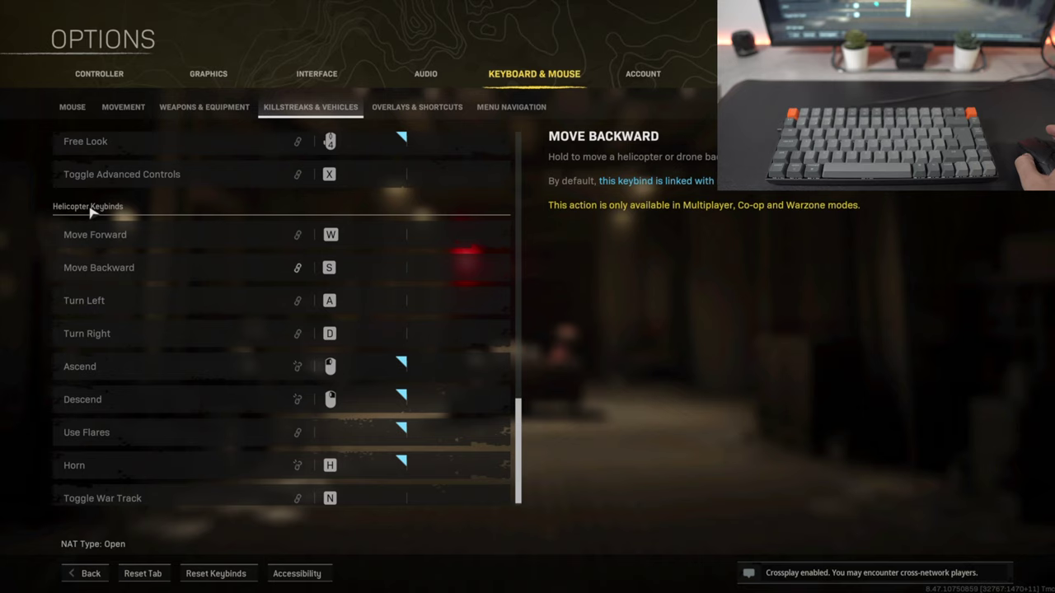
Review the overlay and shortcut settings, from Scoreboard behavior to Dismiss Pause Menu Shortcut, and display the menu navigation keybinds.
key("e")
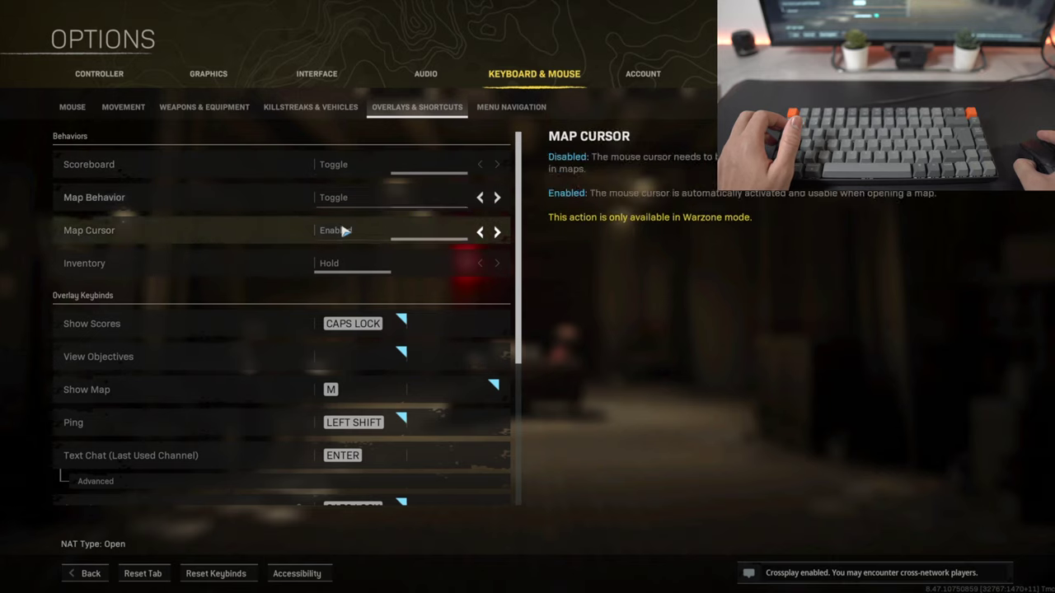
scroll(356, 366, "down", 1)
mouse_move(381, 302)
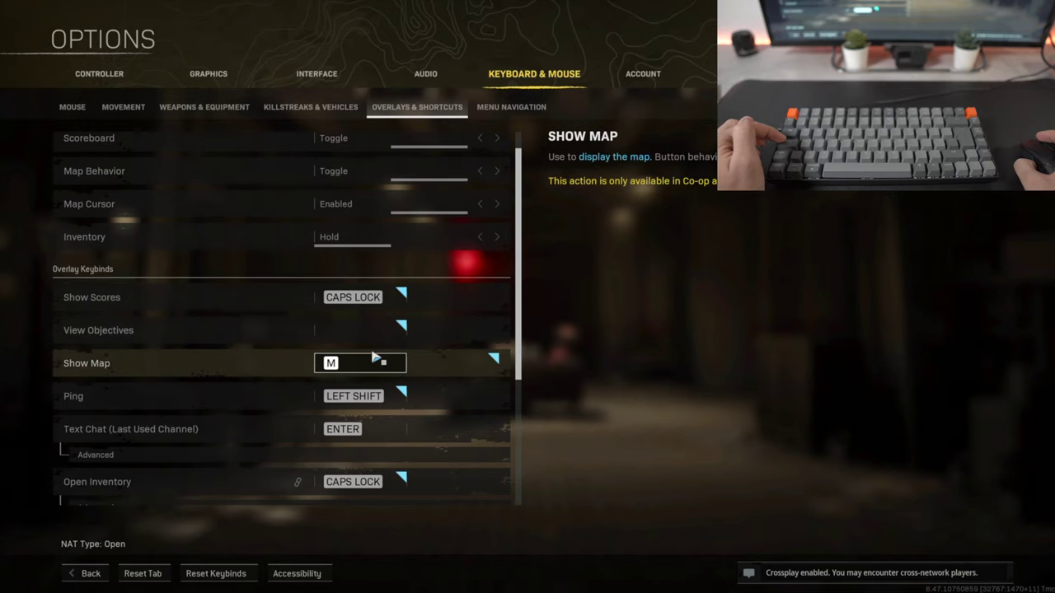
mouse_move(370, 364)
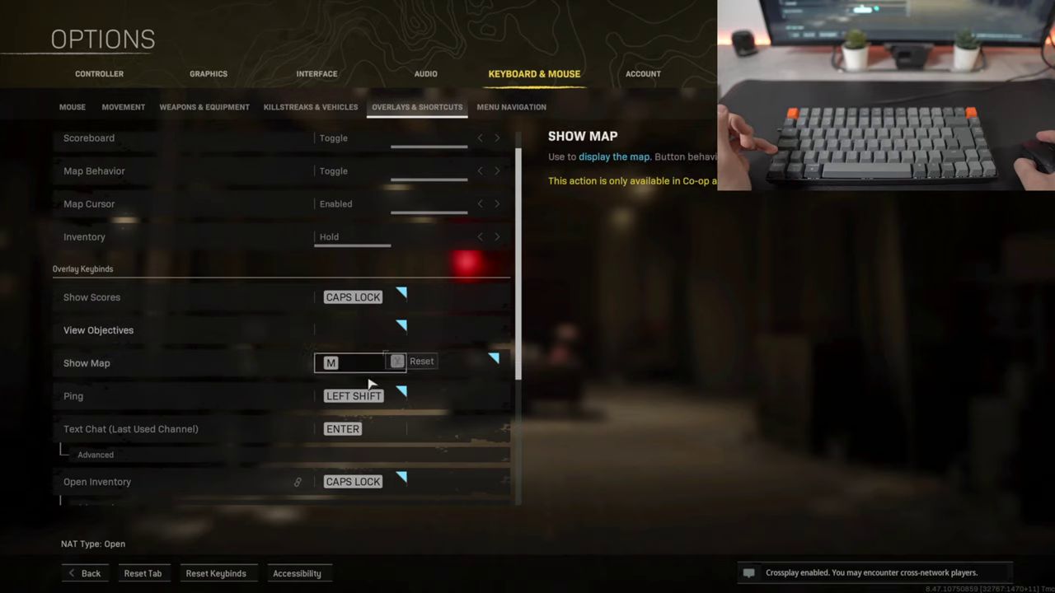
scroll(367, 445, "down", 1)
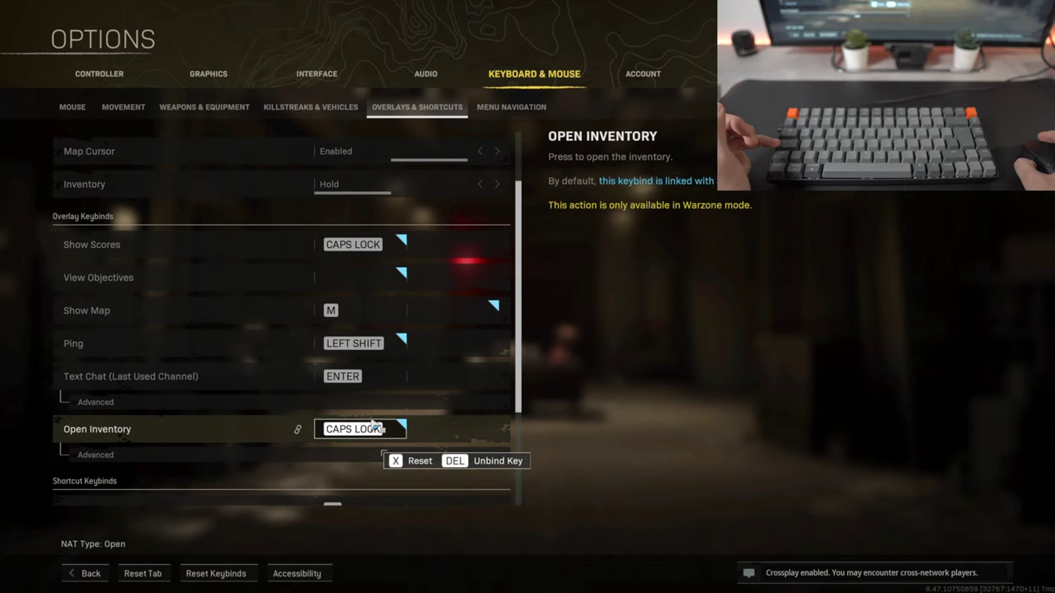
scroll(372, 424, "down", 3)
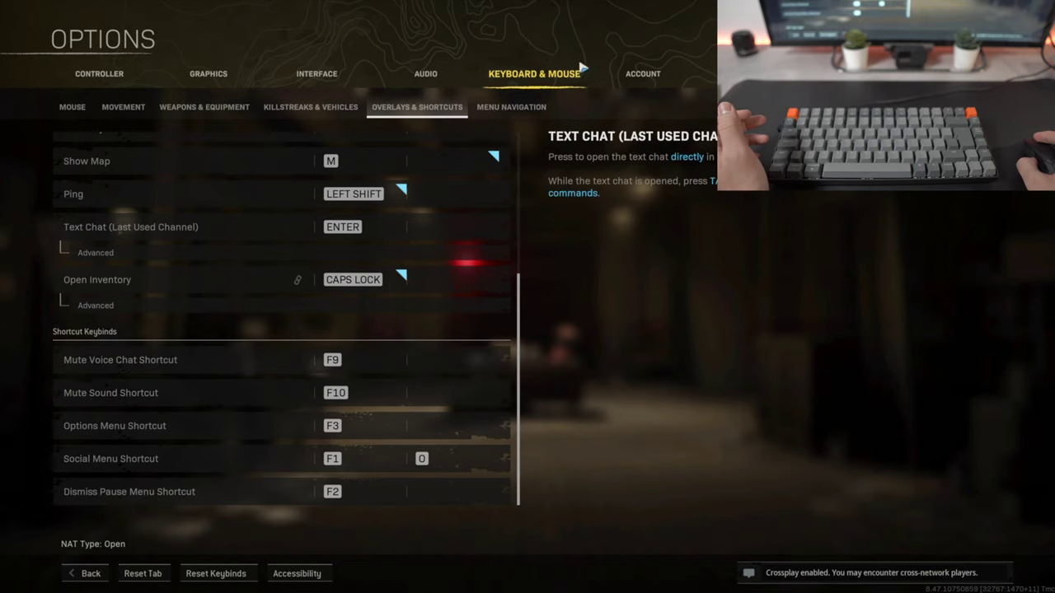
left_click(511, 116)
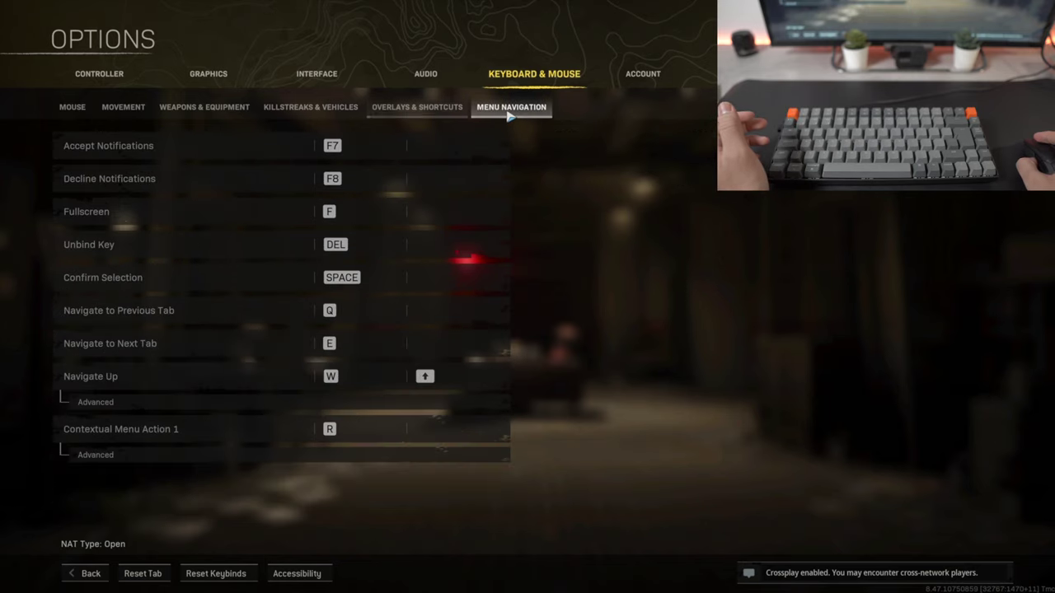